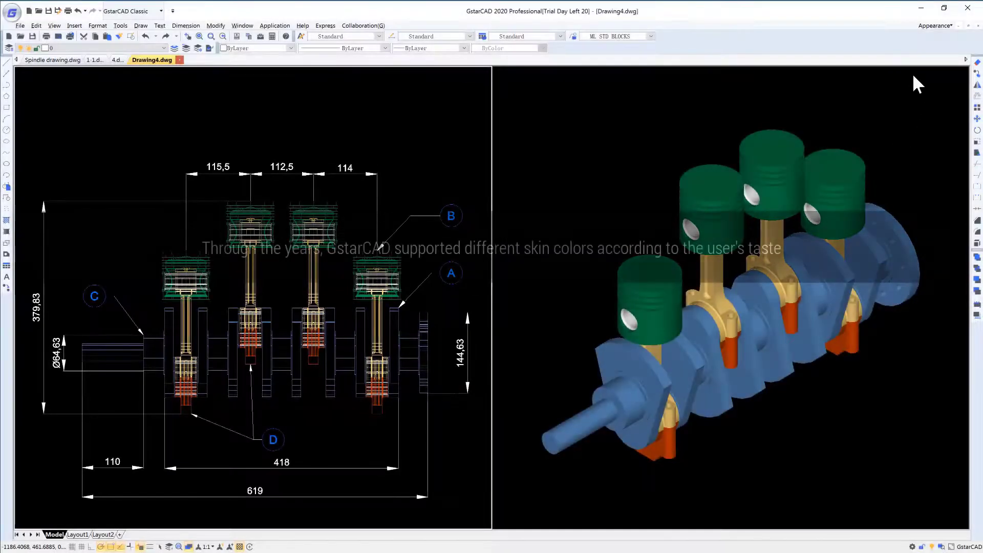
Preview the Blue, Black and Silver themes, then set 2D Drafting with the GstarCAD theme.
click(934, 25)
click(930, 65)
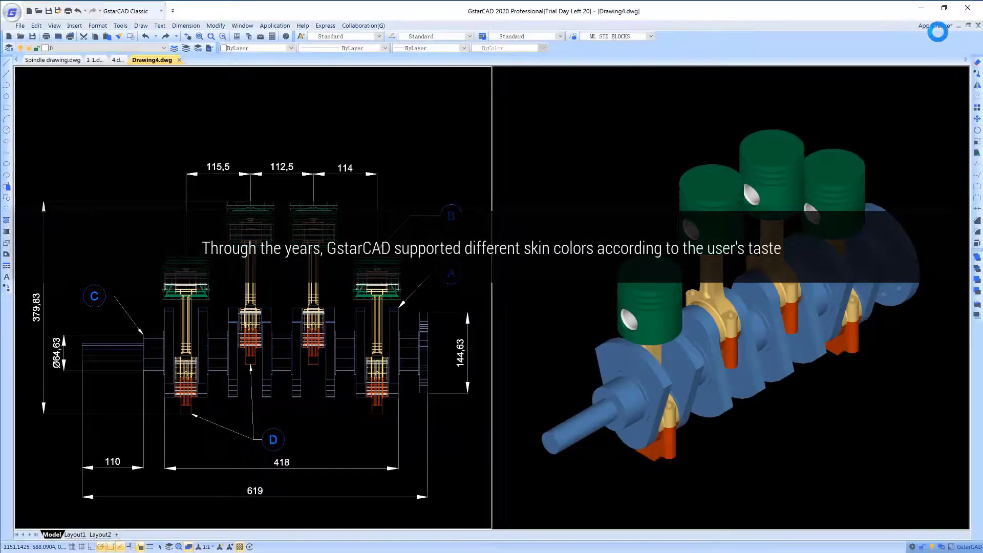
click(935, 25)
click(934, 73)
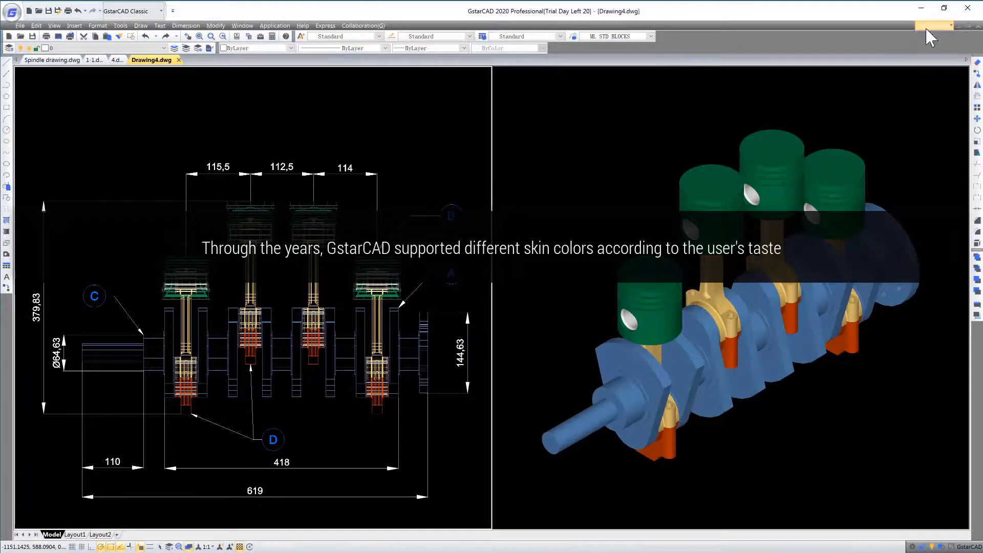
click(935, 26)
click(933, 83)
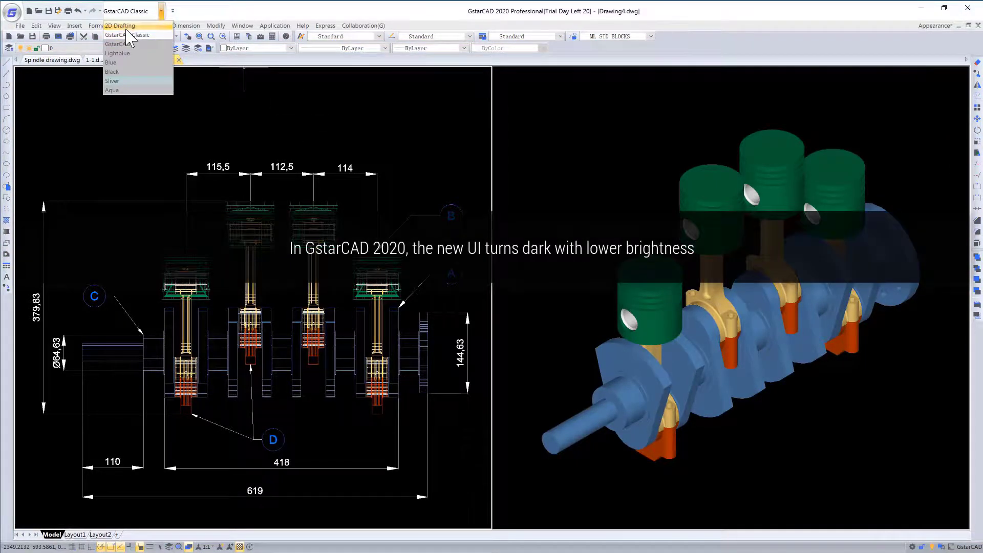
click(935, 25)
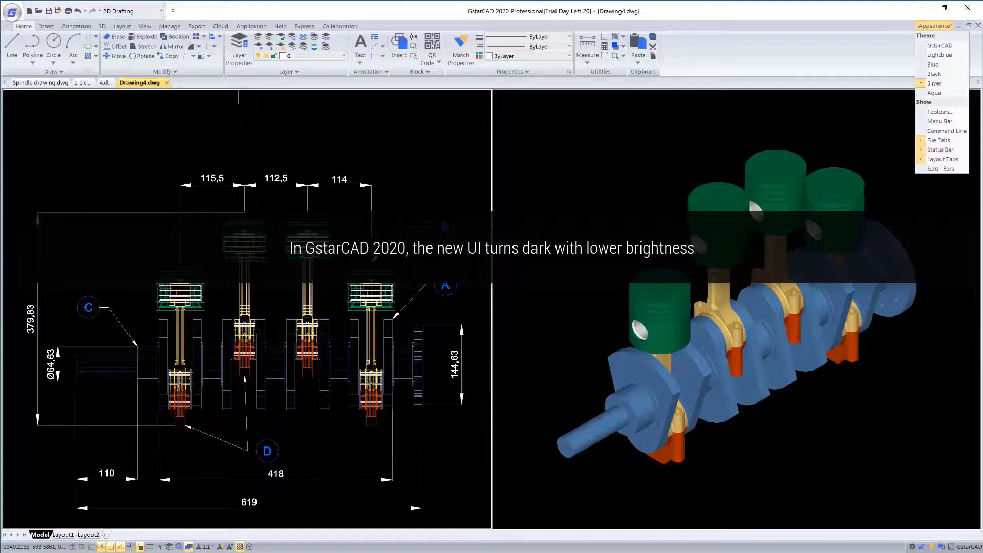
click(942, 45)
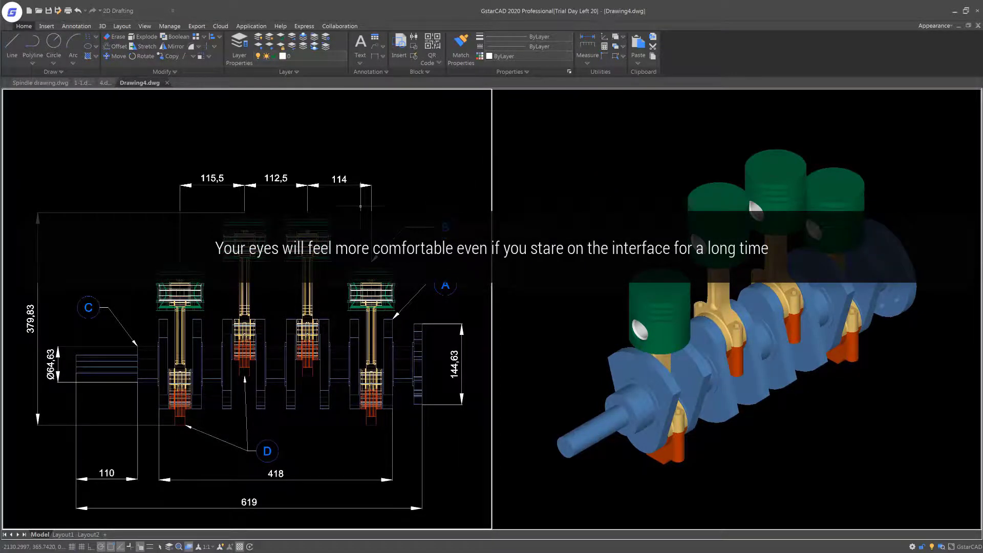
Browse the Insert, Annotate, 3D, Layout and View ribbon tabs.
click(47, 26)
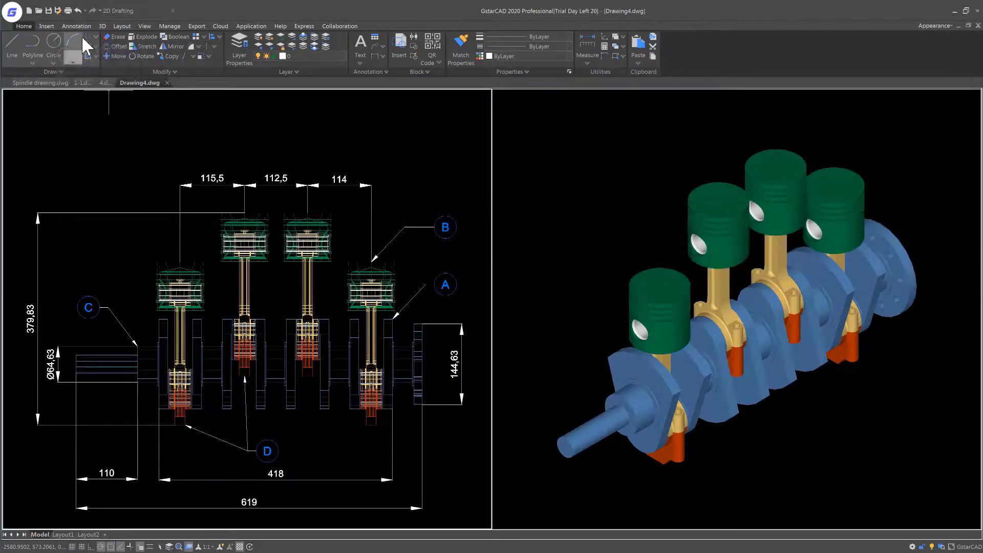
click(66, 25)
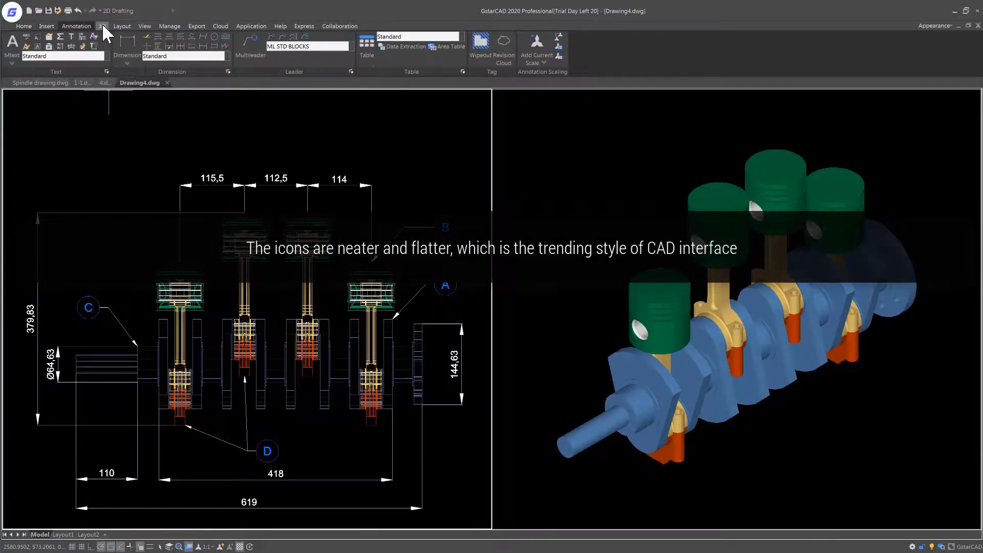
click(102, 23)
click(123, 23)
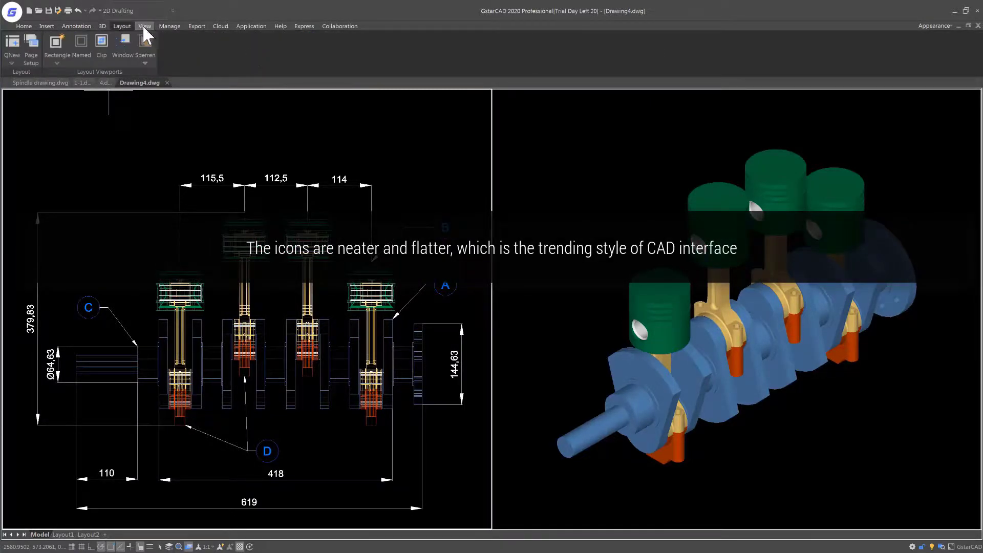
click(251, 22)
Check another ribbon tab, then open the Customize User Interface editor at Quick Properties.
click(304, 26)
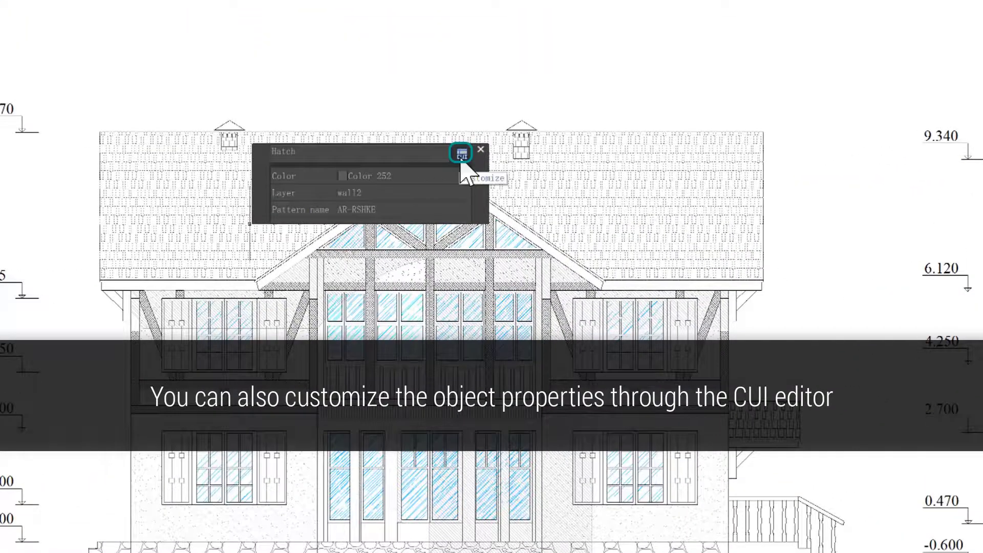
click(461, 156)
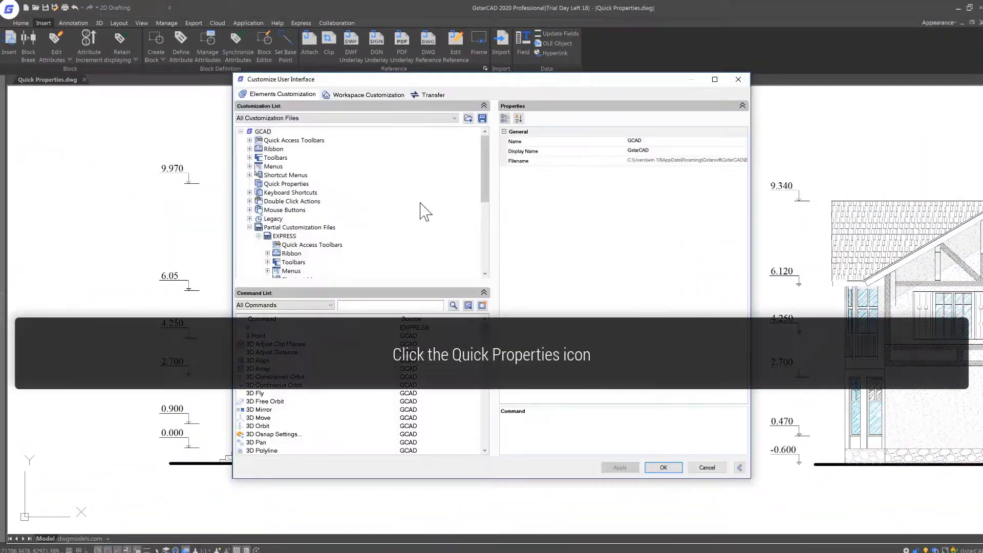
click(303, 185)
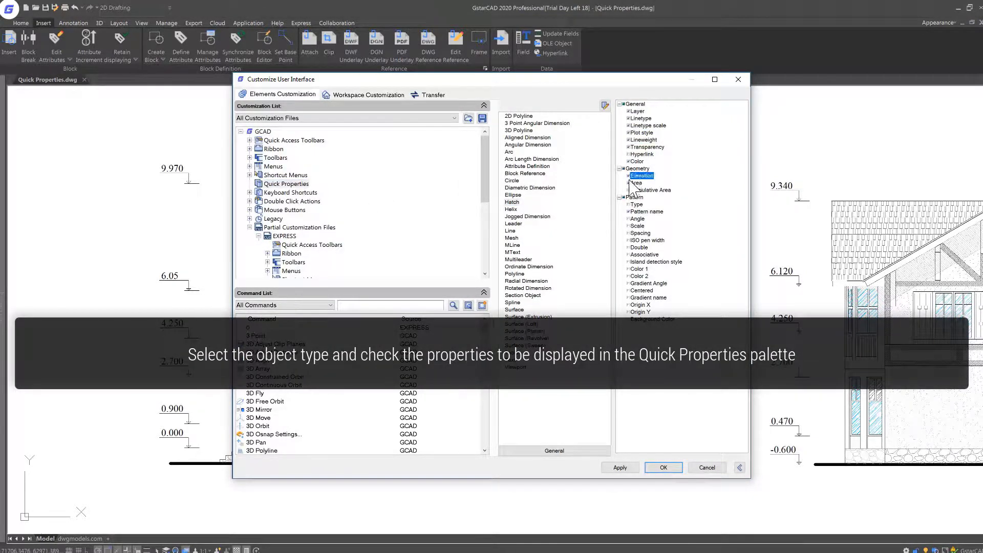
Close the CUI editor and recolor the hatch to Color 43 through Quick Properties.
click(663, 467)
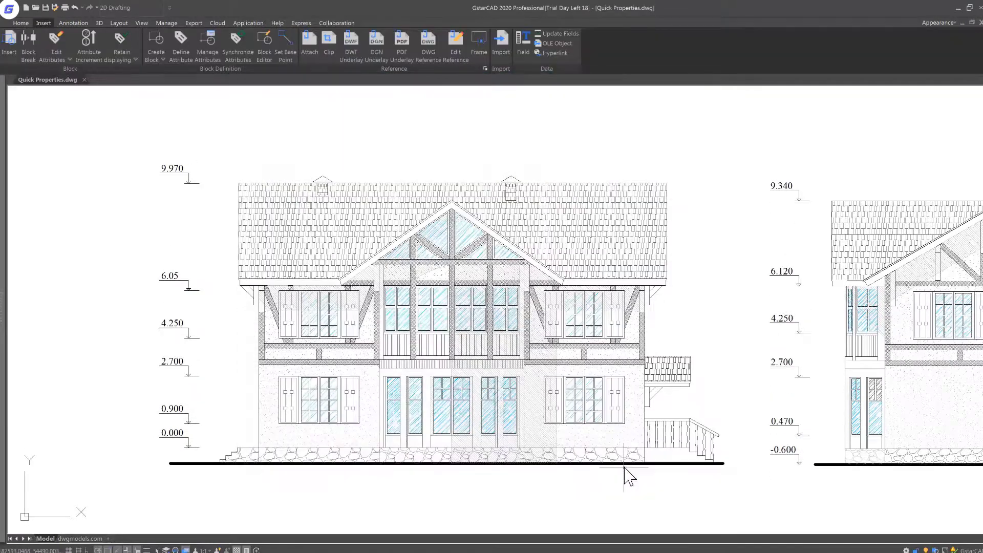
click(368, 234)
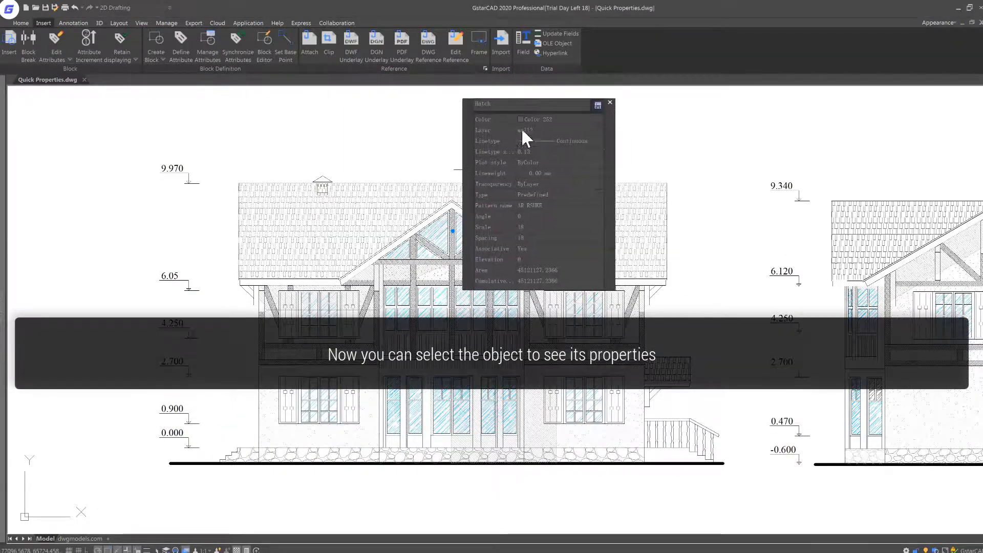
click(590, 117)
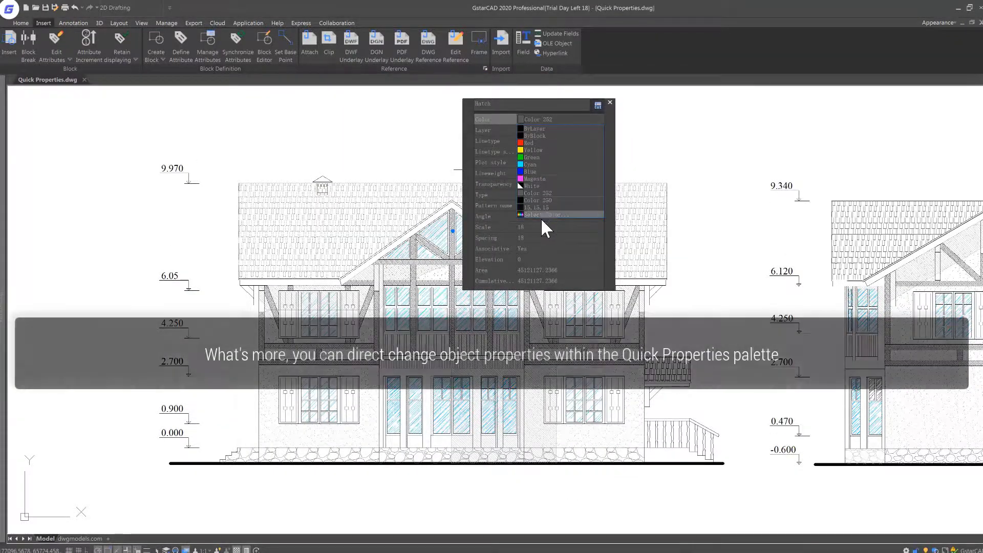
click(540, 217)
text(43)
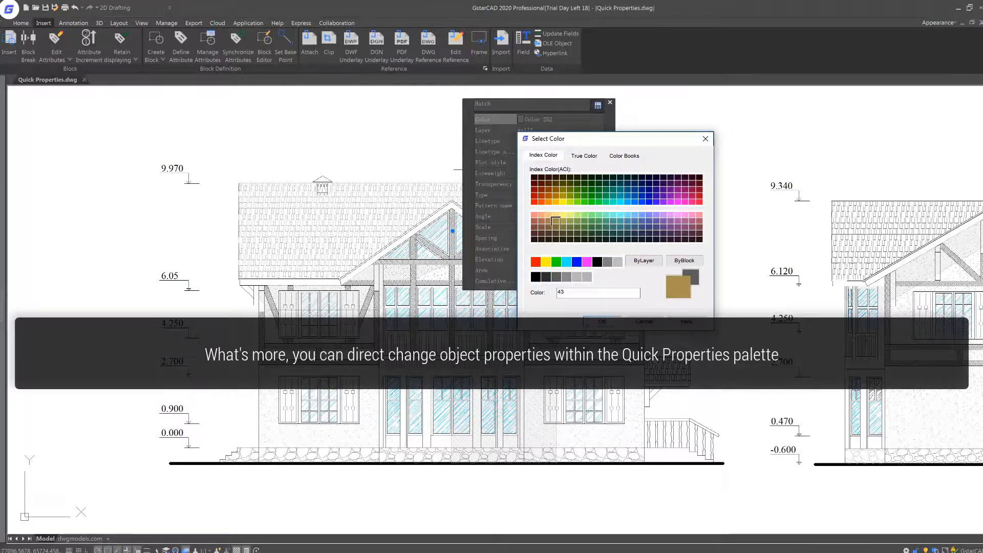
key(Return)
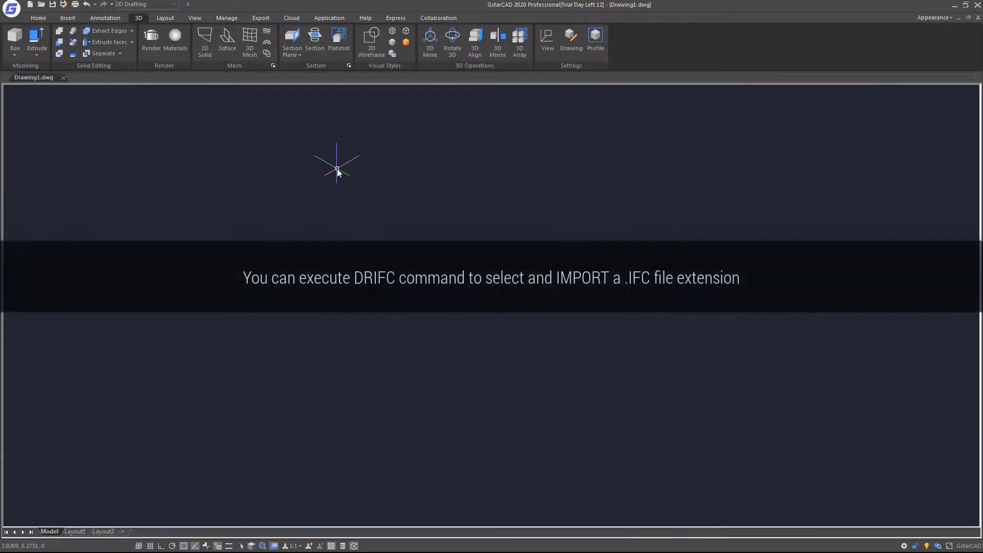
Import Sample 2 PJ.ifc into the empty drawing with the DRIFC command.
text(drifc)
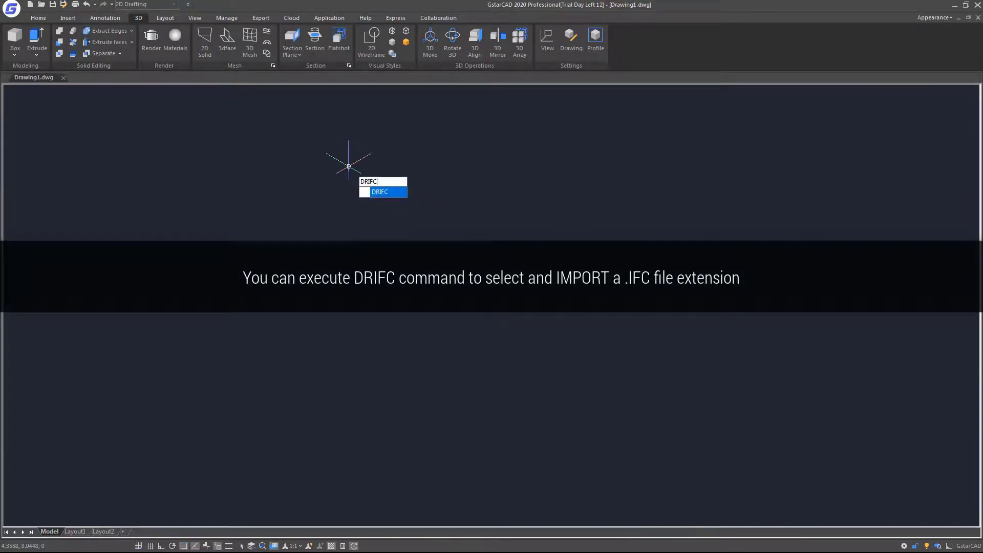
key(Return)
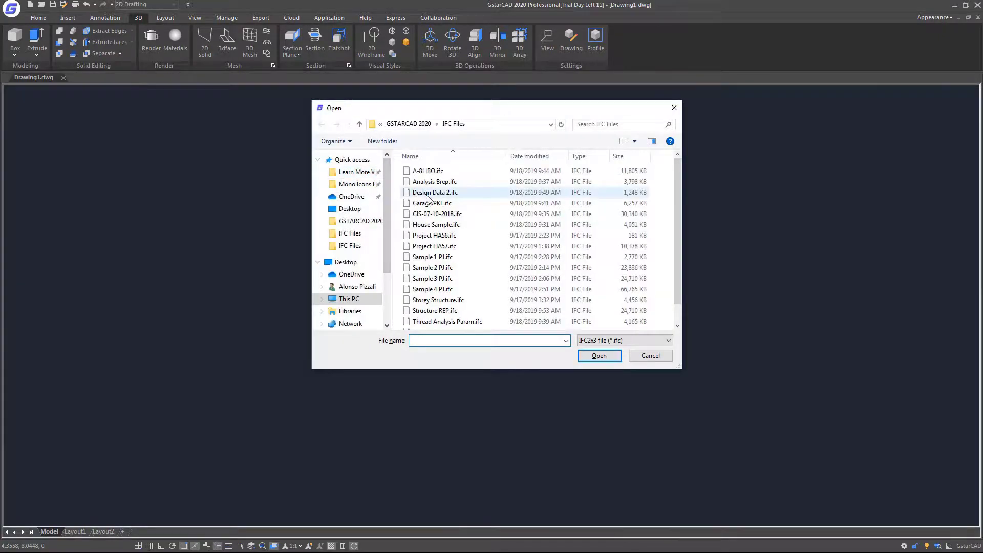
click(440, 269)
click(598, 357)
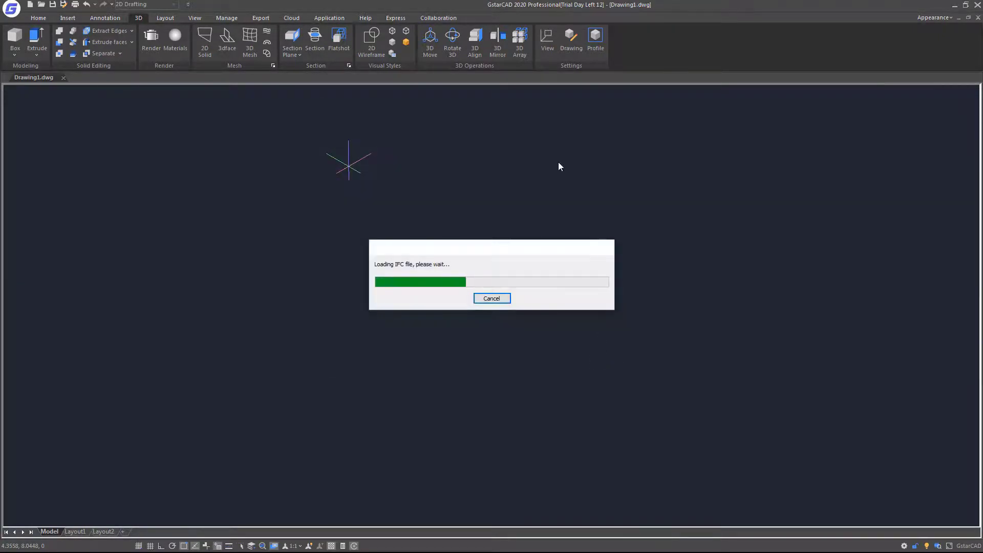
Open the IFC Palette, toggle the PLANTA BAJA storey off and on, and browse to IfcWallStandardCase.
scroll(680, 219, up, 2)
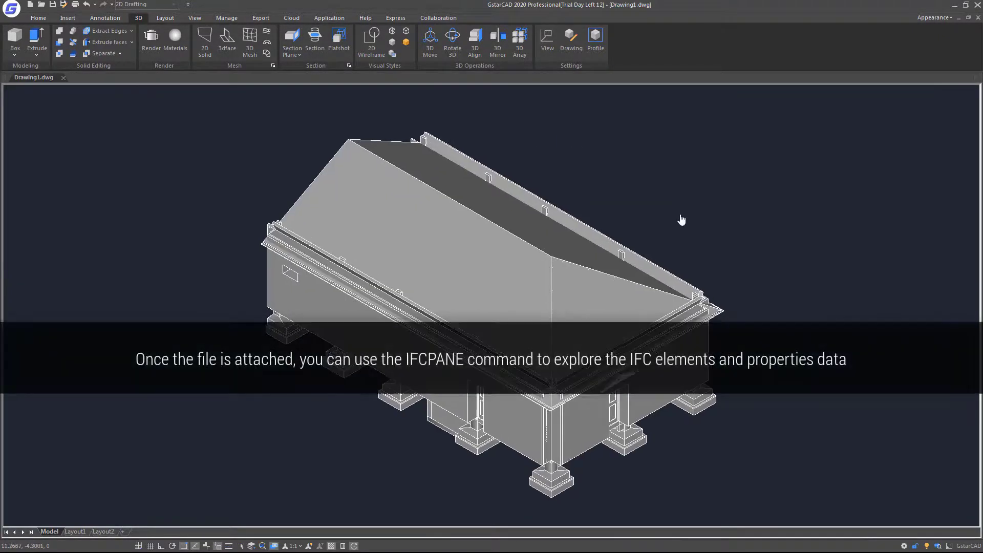
scroll(681, 220, up, 2)
text(IFC)
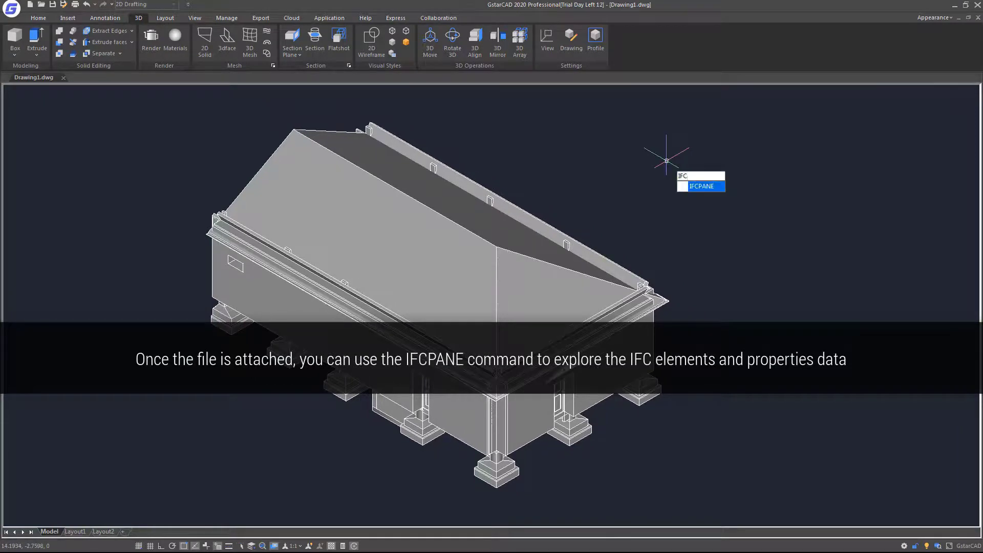
key(Return)
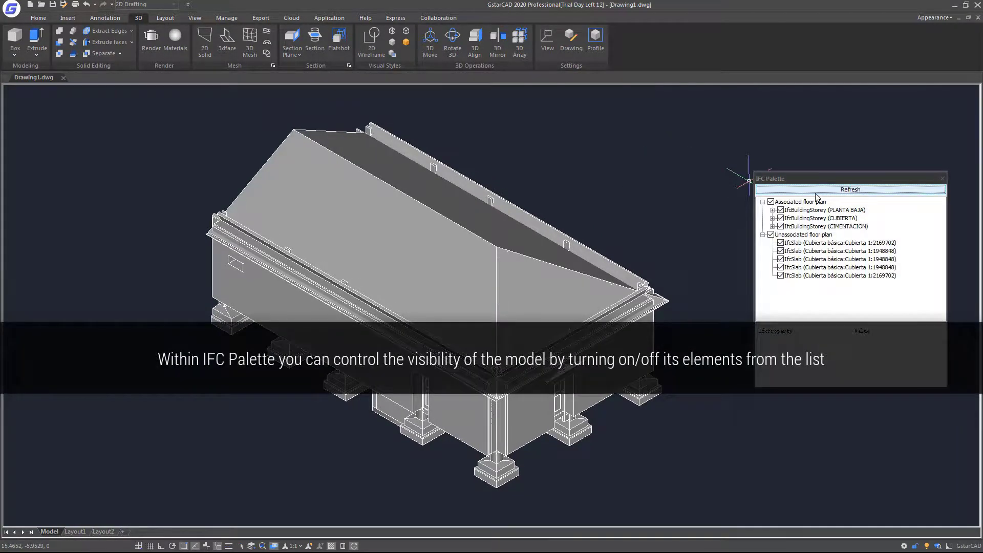
click(781, 210)
click(780, 226)
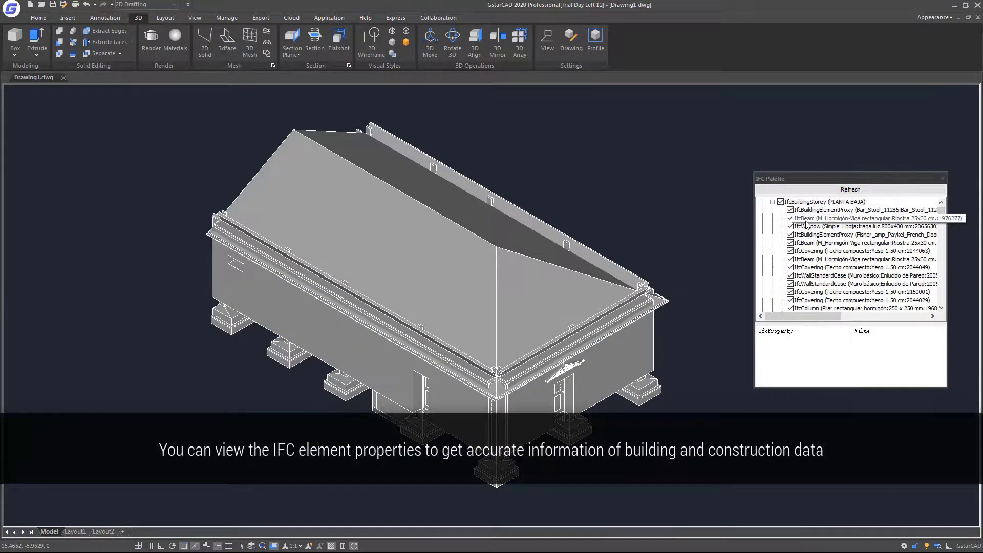
click(806, 225)
key(Down)
key(Down)
key(Down)
key(Down)
key(Down)
key(Down)
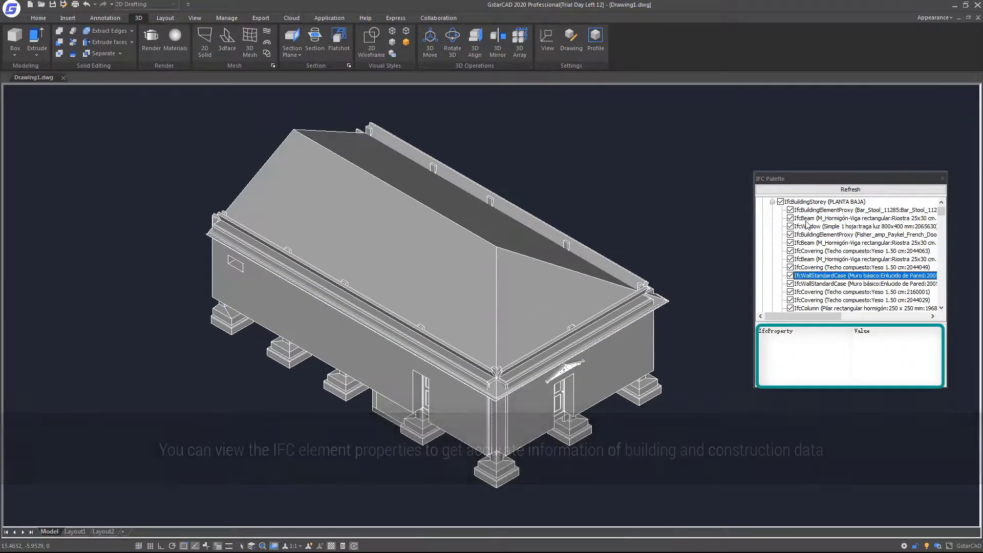
key(Down)
key(Down)
key(Down)
key(Down)
key(Down)
key(Down)
key(Up)
key(Up)
key(Up)
key(Up)
key(Up)
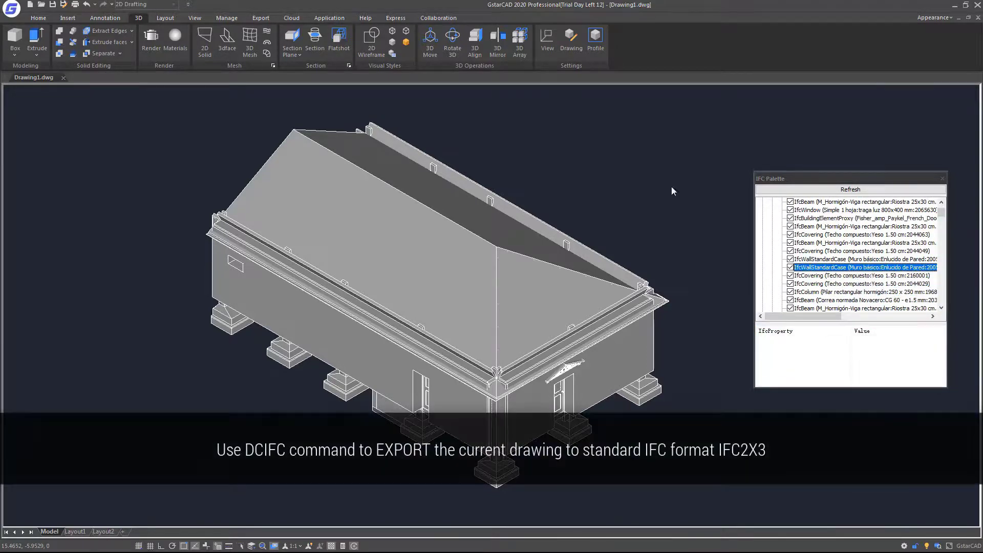
Export the drawing as IFC file 'SAMPLE 3 PJ-I' using the DCIFC command.
text(DCIFC)
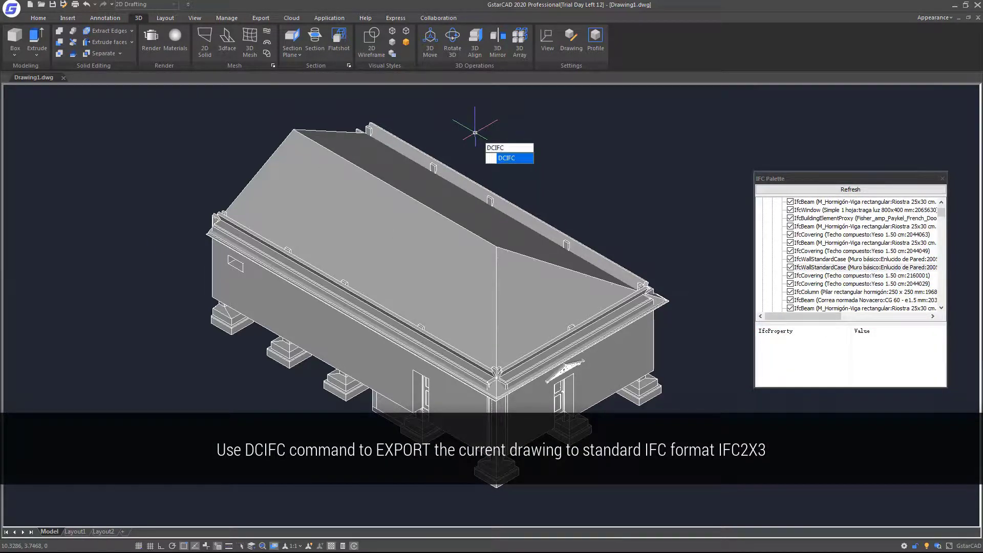
key(Return)
text(SAMPLE 3)
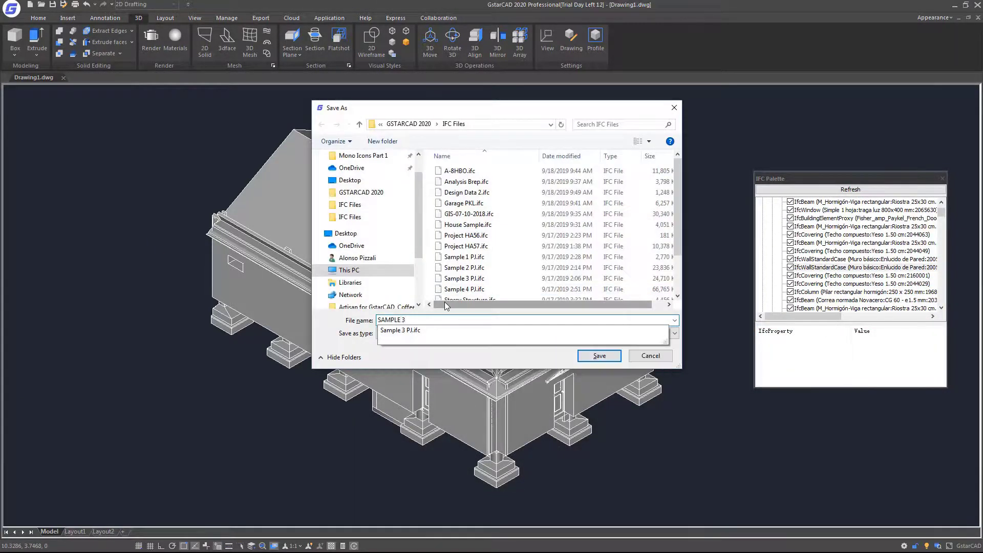
text( PJ-I)
click(617, 355)
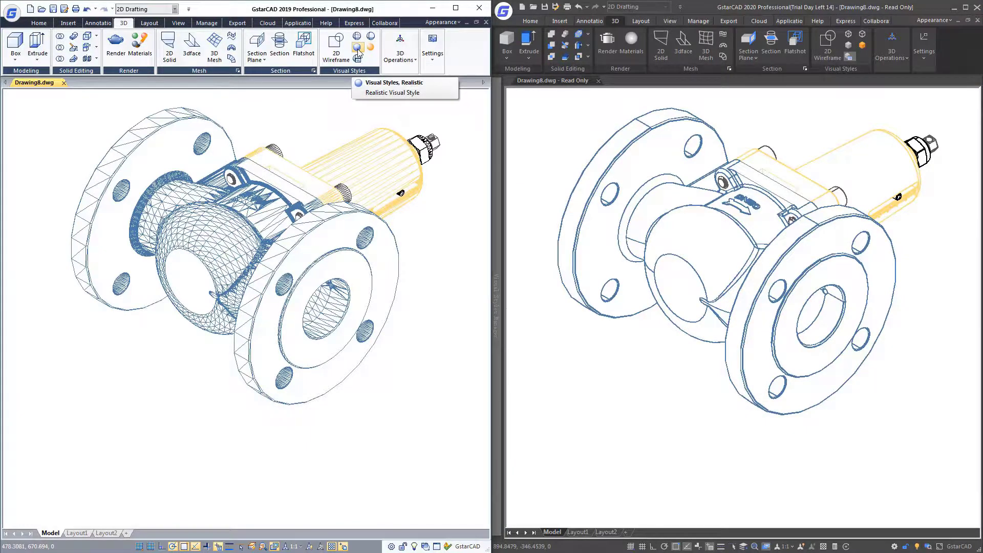
Switch the valve model to Realistic, then Conceptual visual style in both versions.
click(357, 49)
click(848, 45)
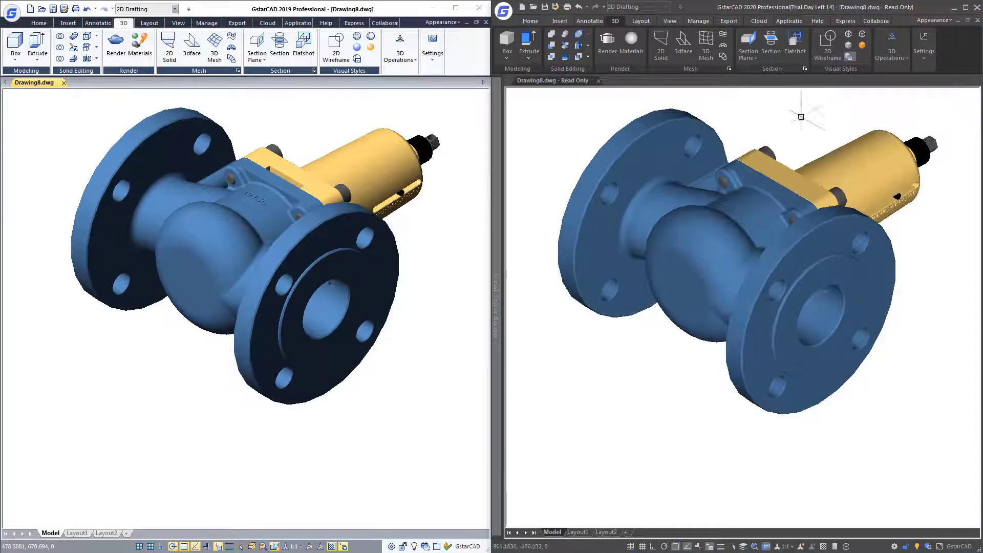
click(371, 49)
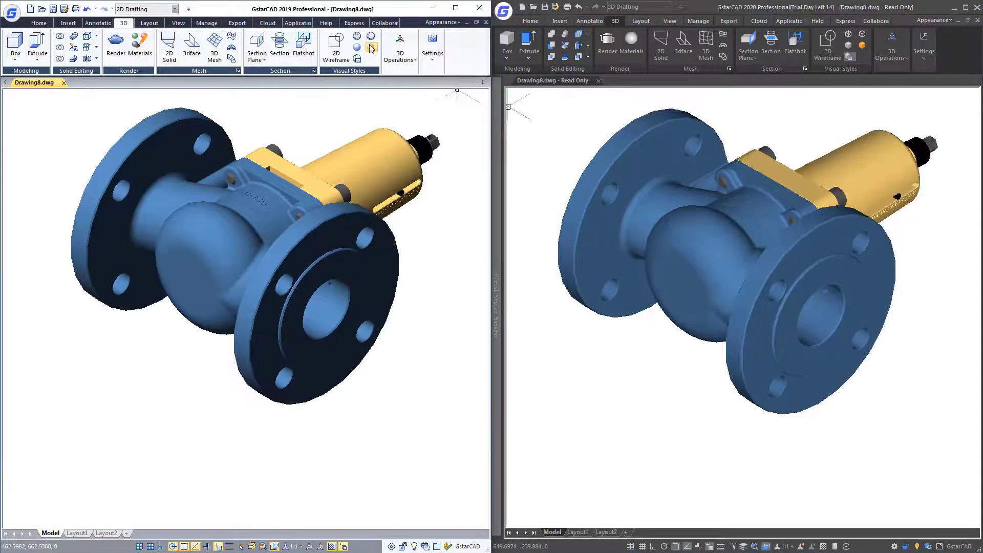
click(865, 46)
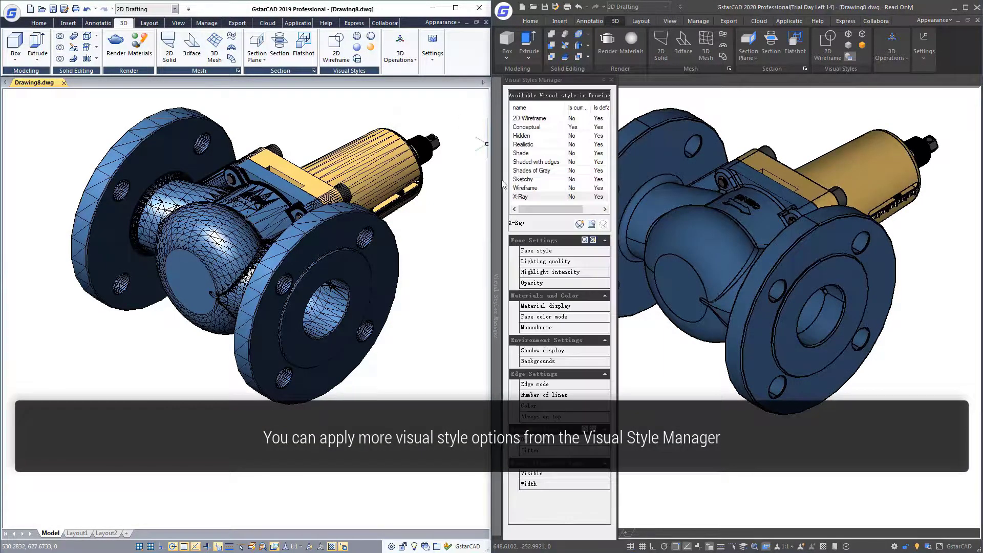
Try Shades of Gray and Wireframe, then apply the Shade visual style and select the valve.
double_click(572, 170)
double_click(572, 188)
double_click(571, 153)
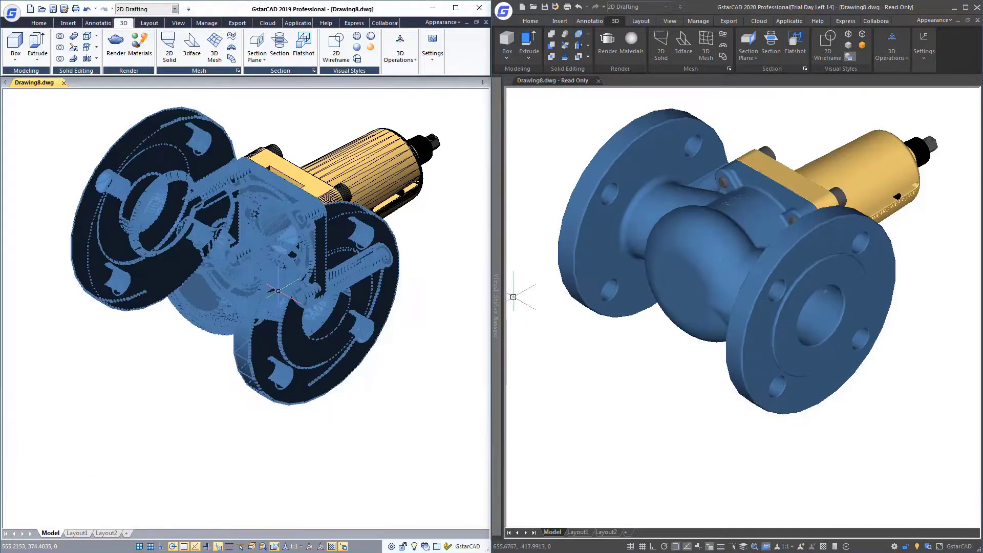
click(278, 291)
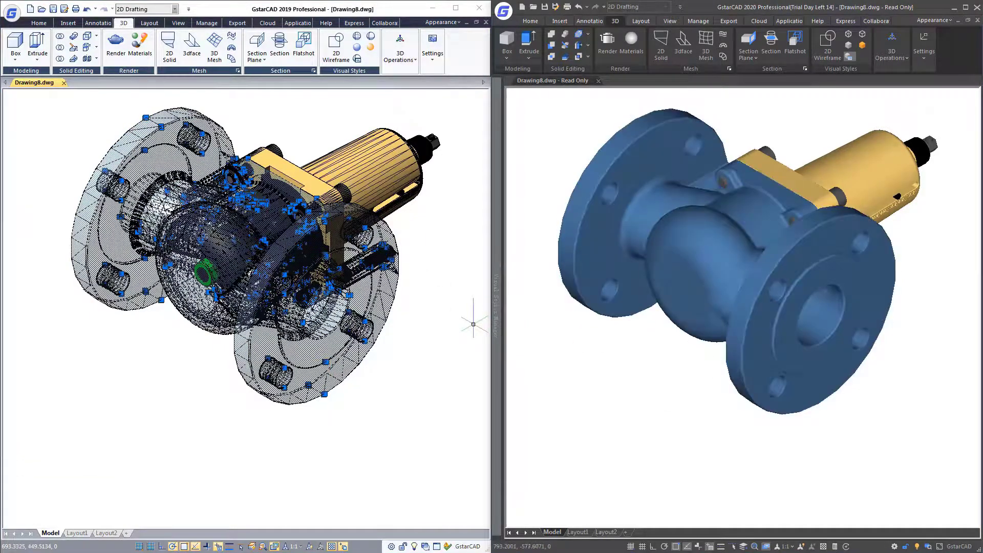
Adjust the exposure value twice with EXPVALUE, ending at an exposure of 15.
key(Escape)
text(e)
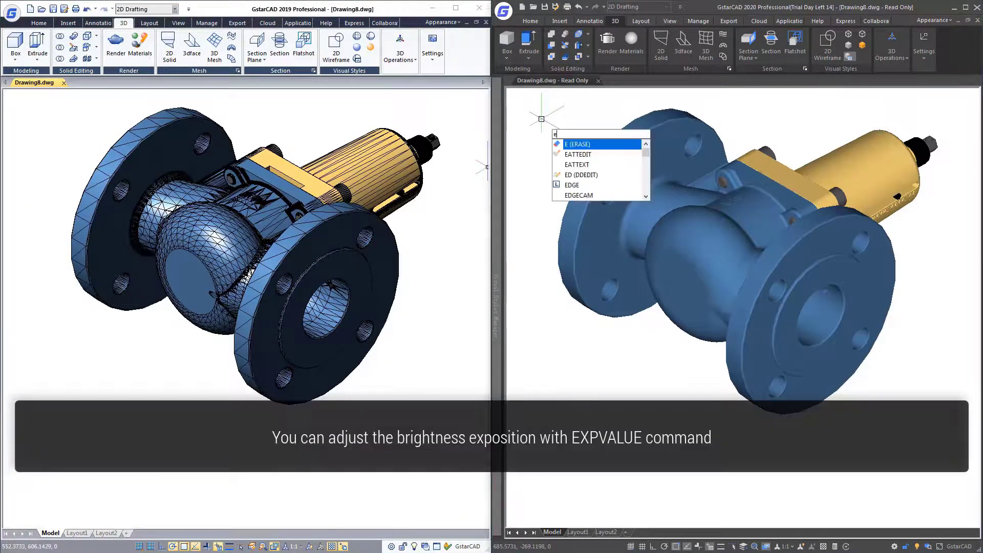
text(w value)
key(Return)
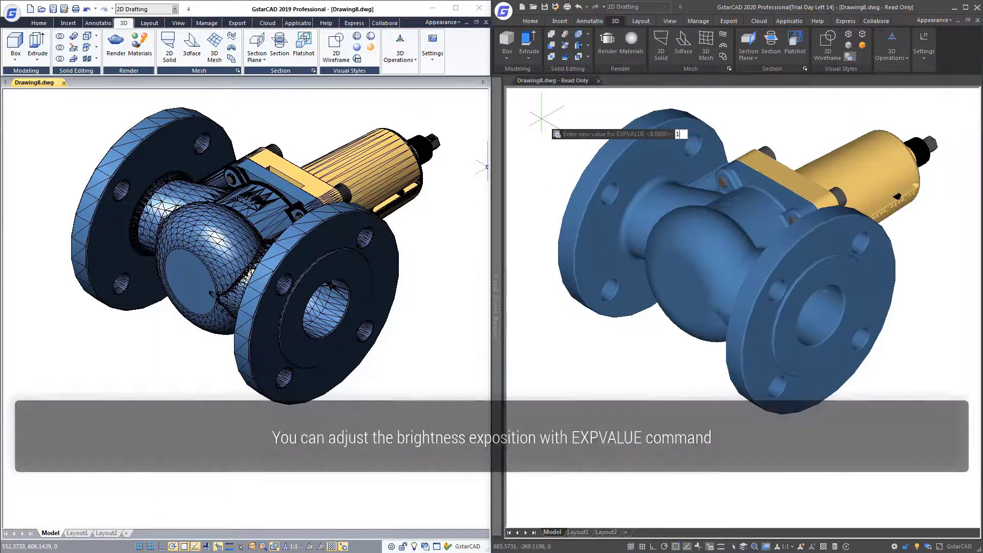
key(Return)
text(5)
key(Return)
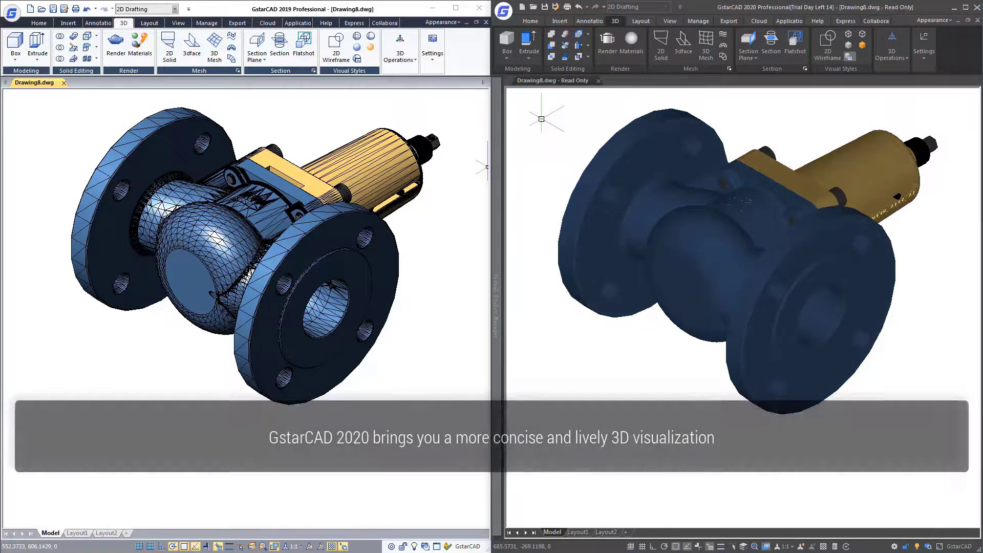
key(Return)
key(Return)
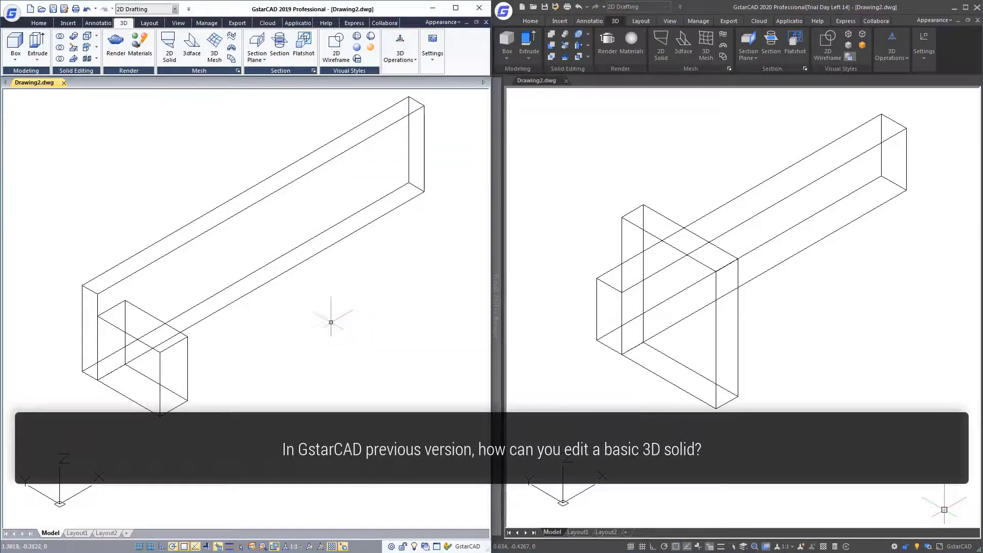
Grip-move the small 3D box along the long box, then return it to place.
click(177, 341)
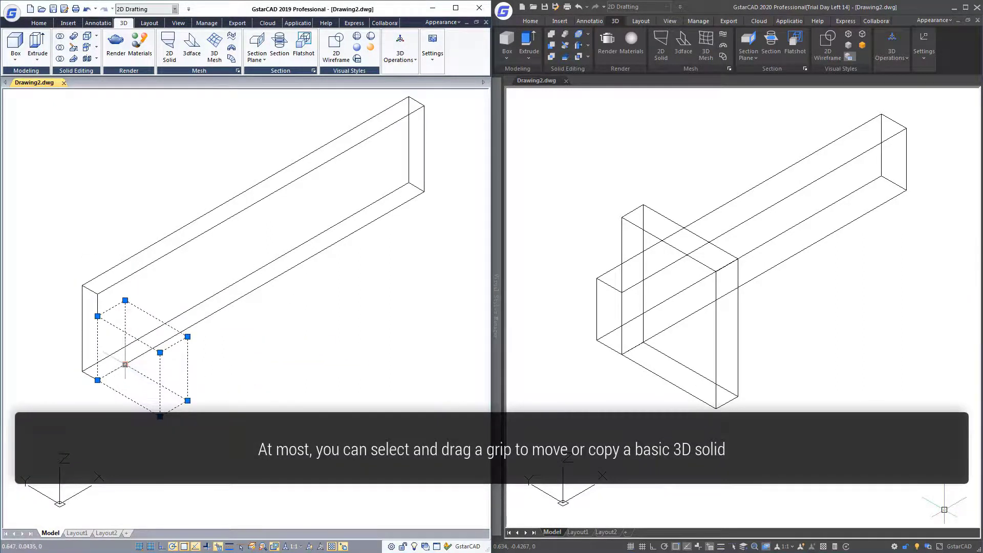
click(228, 304)
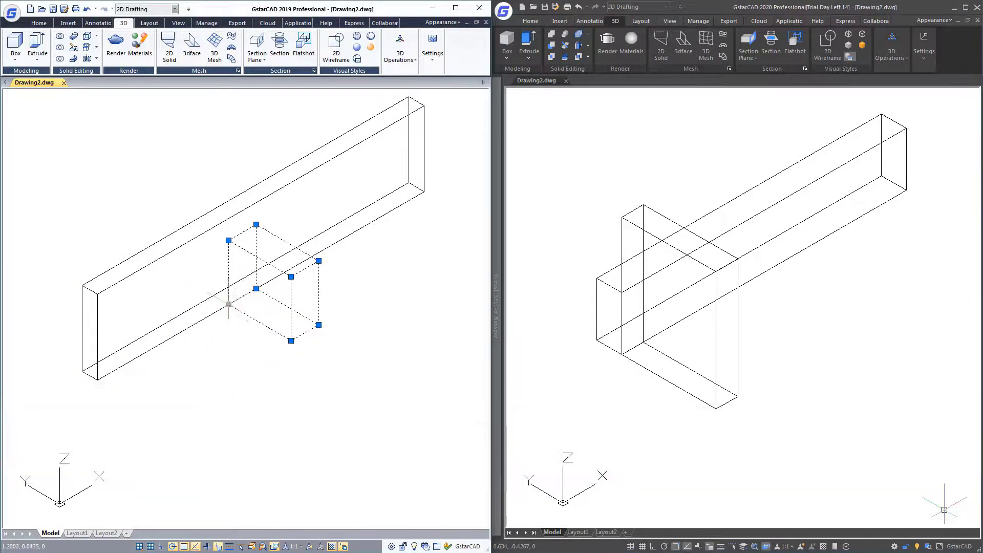
click(228, 304)
click(98, 380)
key(Escape)
Stretch one face of the long box outward using its face grip.
click(553, 314)
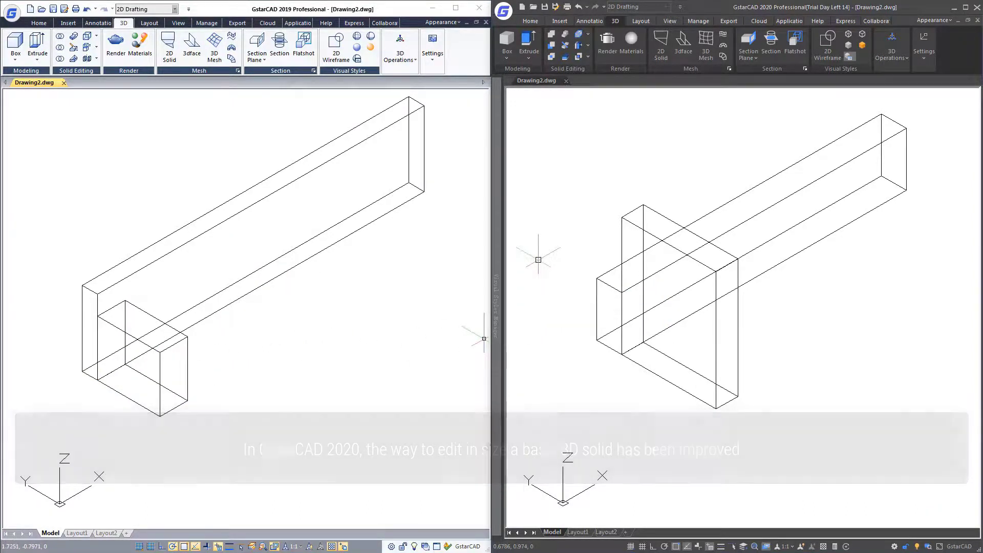
click(810, 214)
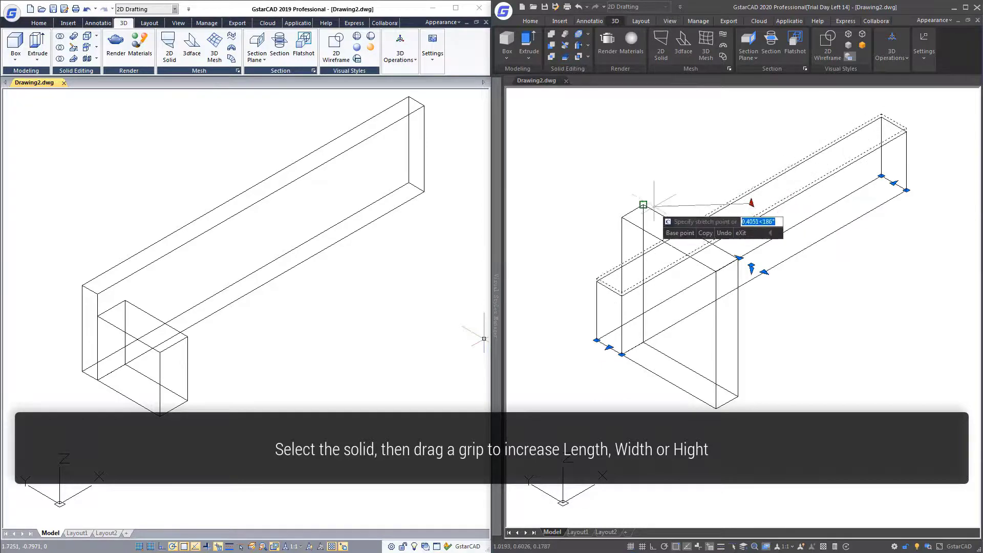
drag(751, 203, 641, 206)
key(Escape)
click(716, 382)
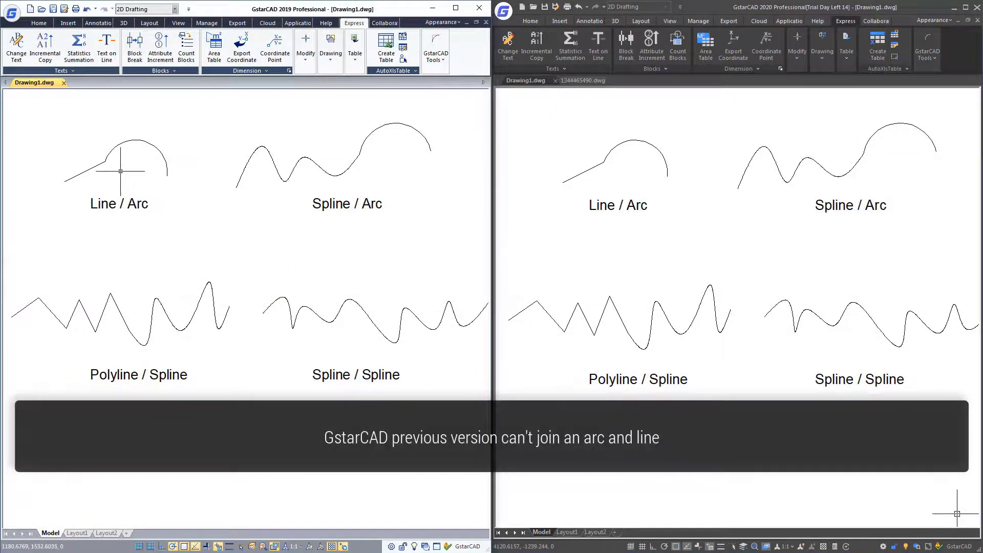
Run JOIN on the Line/Arc pair, then on the Spline/Arc pair, to merge each into one curve.
text(j)
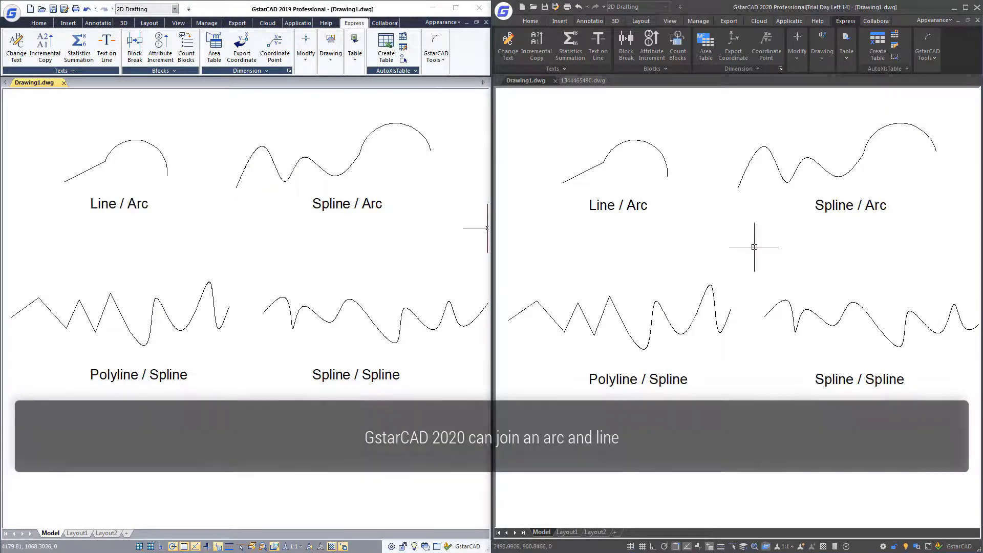
text(j)
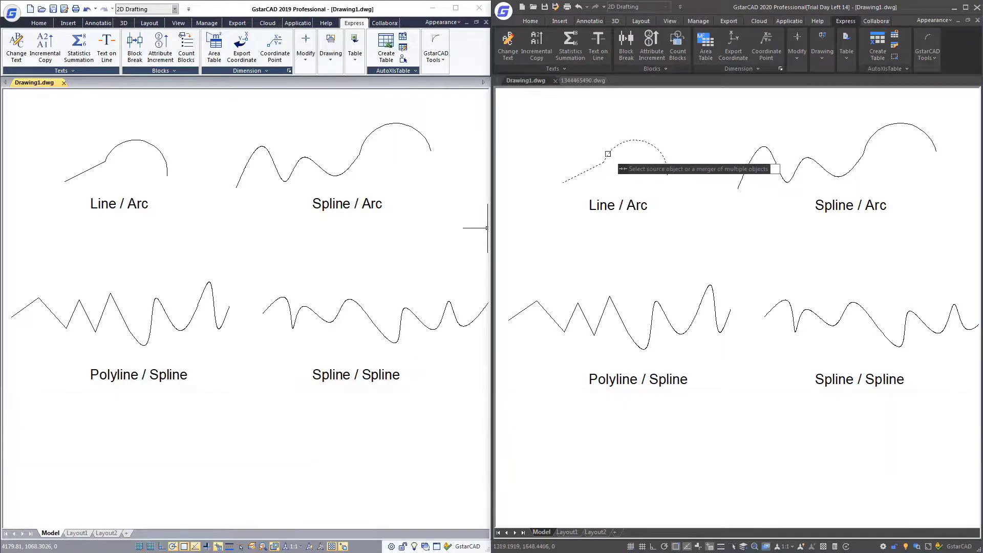
text(j)
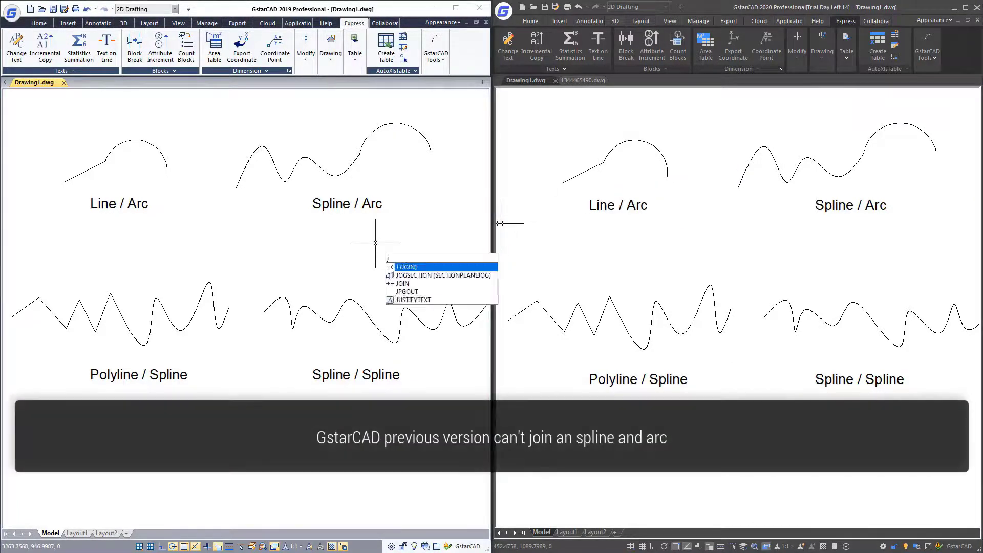
key(Return)
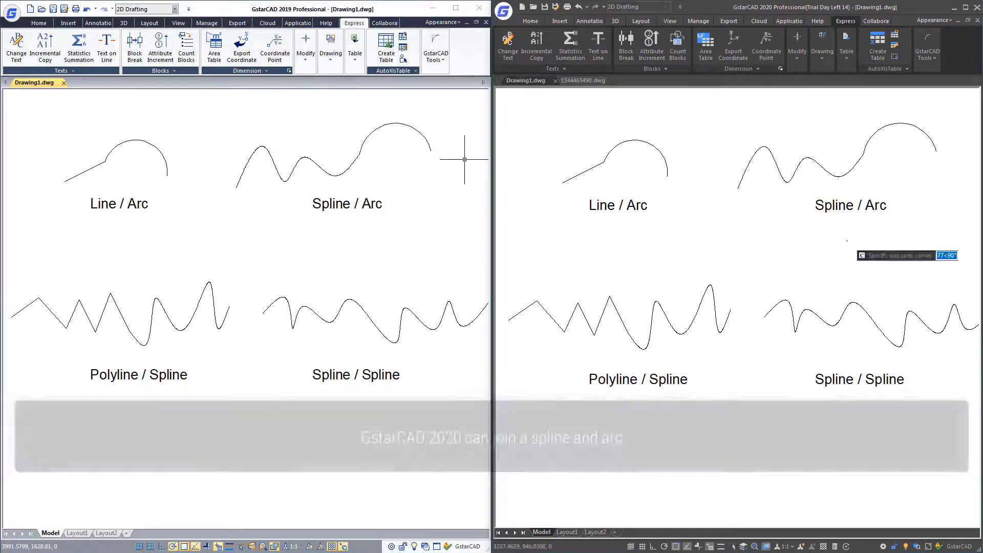
text(j)
key(Return)
click(827, 169)
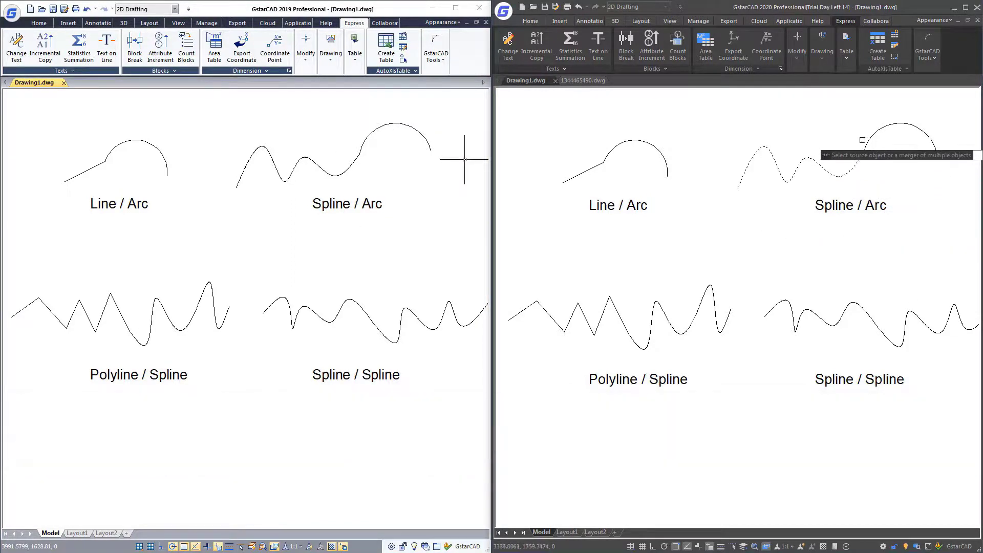
Join the polyline and its spline into one curve with JOIN.
text(j)
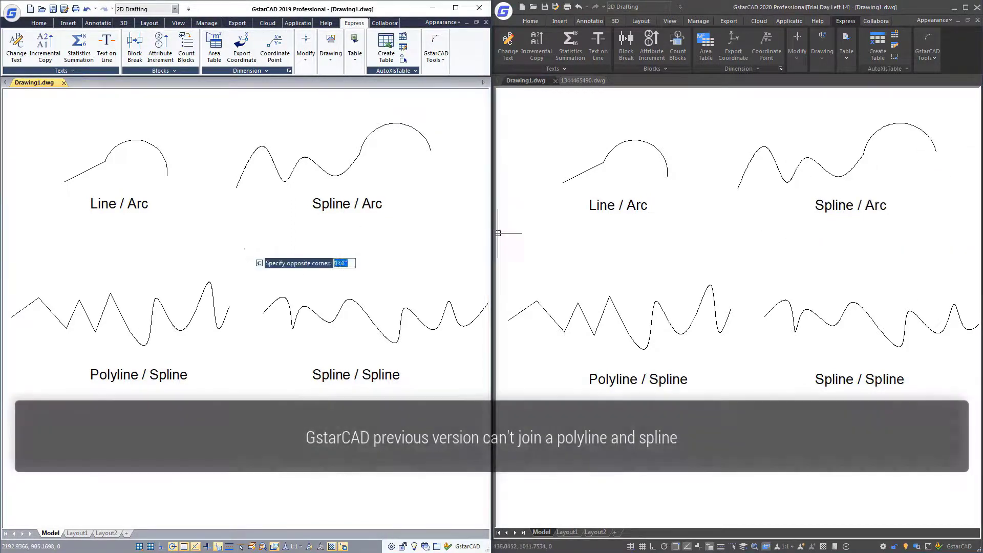
key(Return)
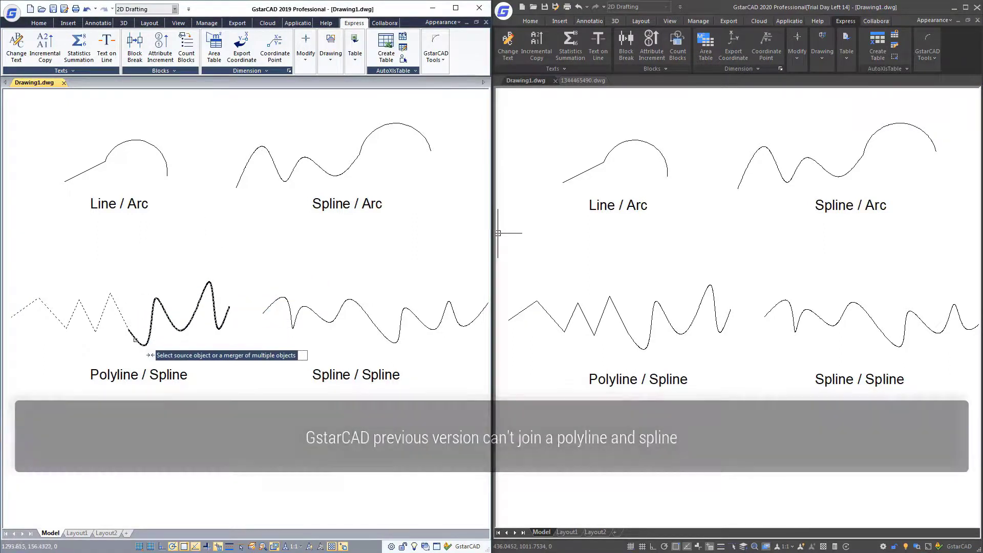
click(136, 335)
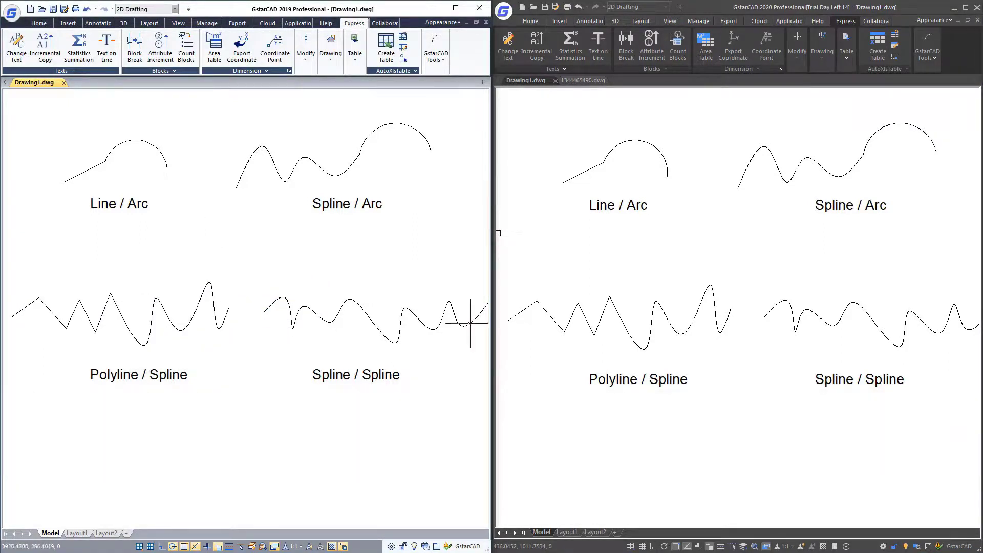
text(join)
key(Return)
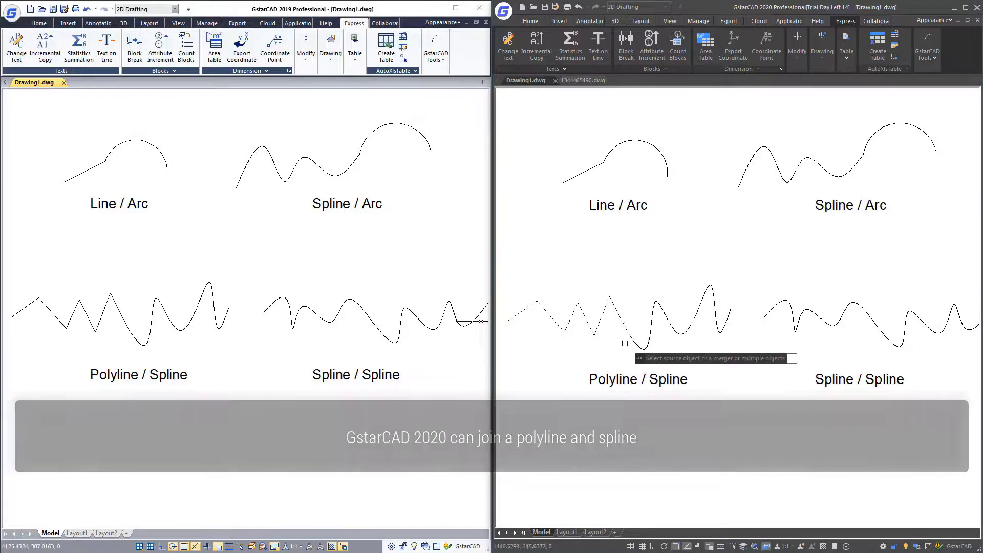
click(629, 324)
Join the two splines of the Spline/Spline pair into one curve.
text(j)
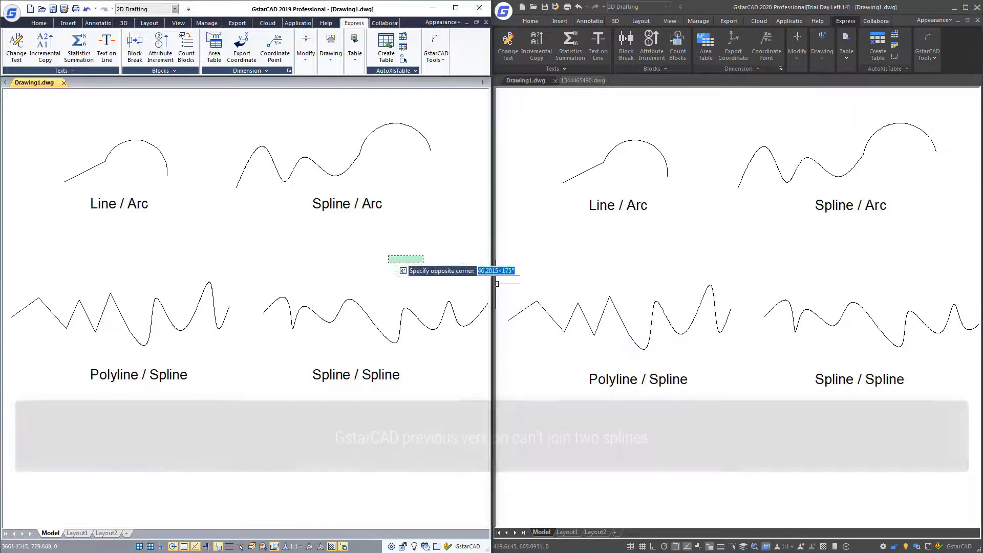
key(Return)
click(374, 323)
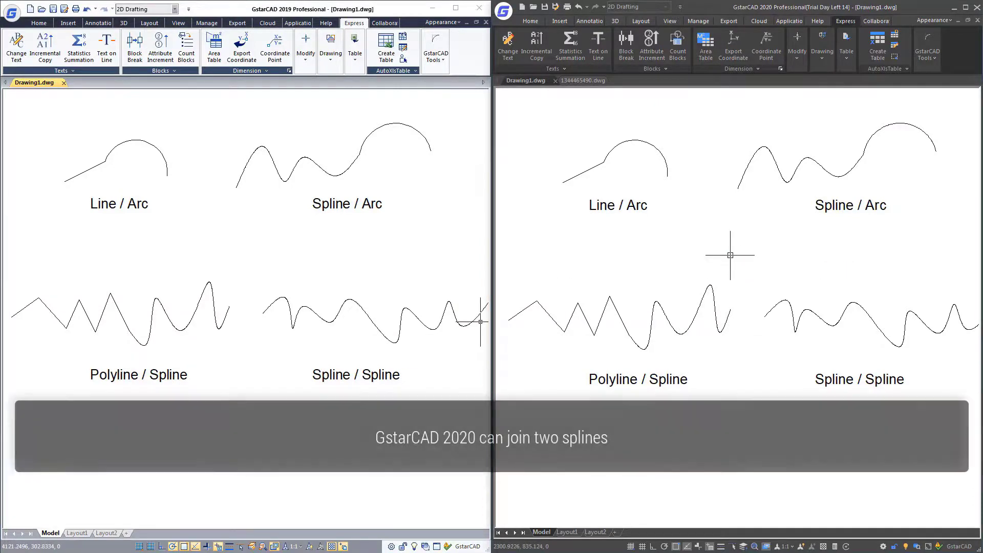
text(j)
key(Return)
click(820, 312)
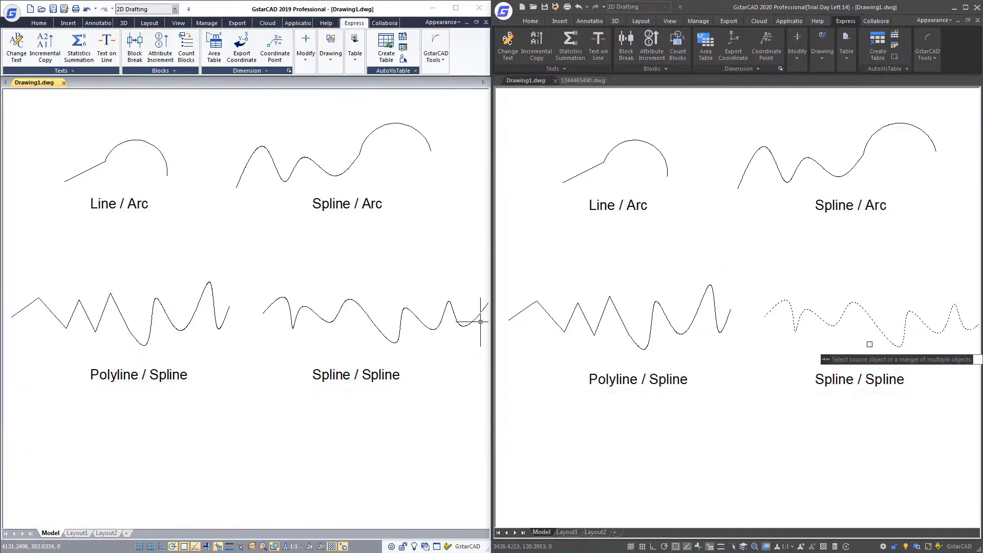